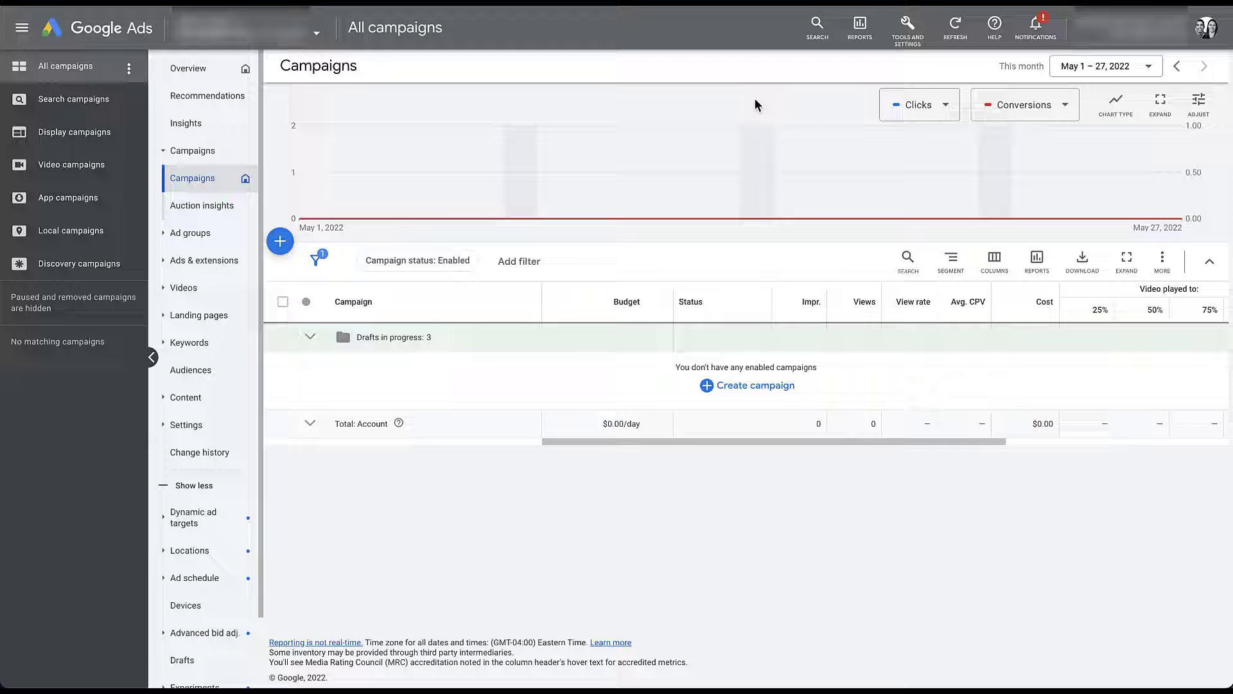
In Google Ads, open Setup > Linked accounts and scroll down to Other popular products.
left_click(915, 31)
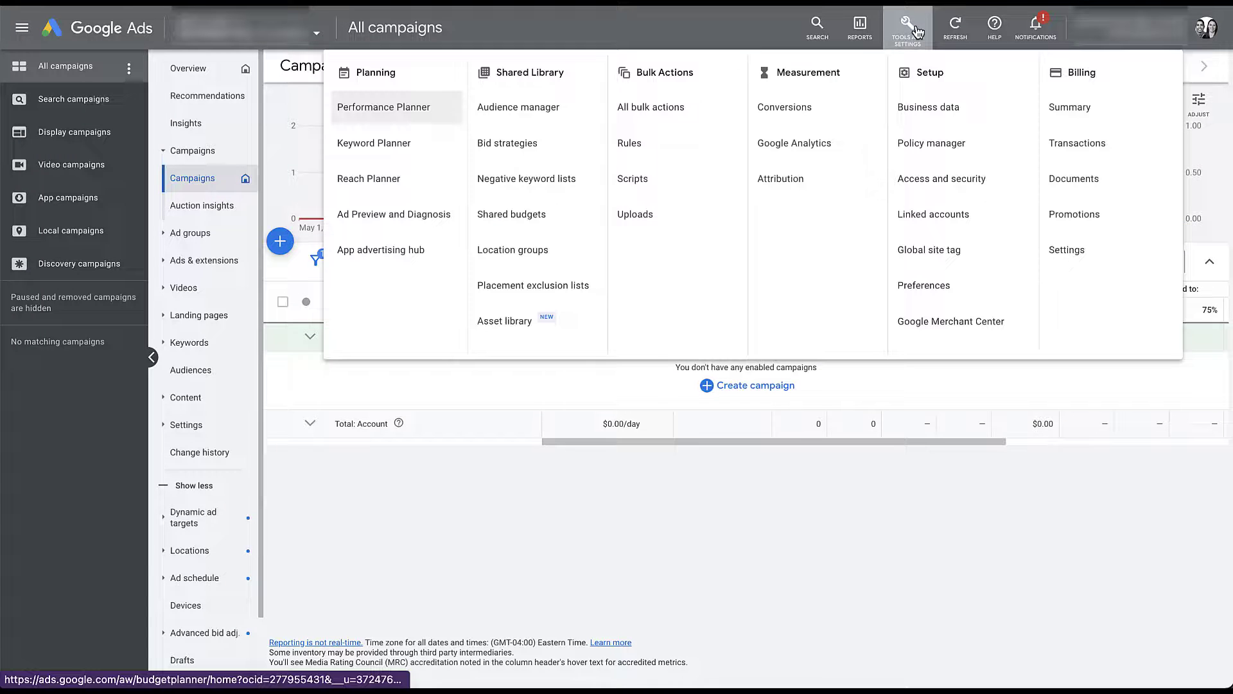
left_click(920, 216)
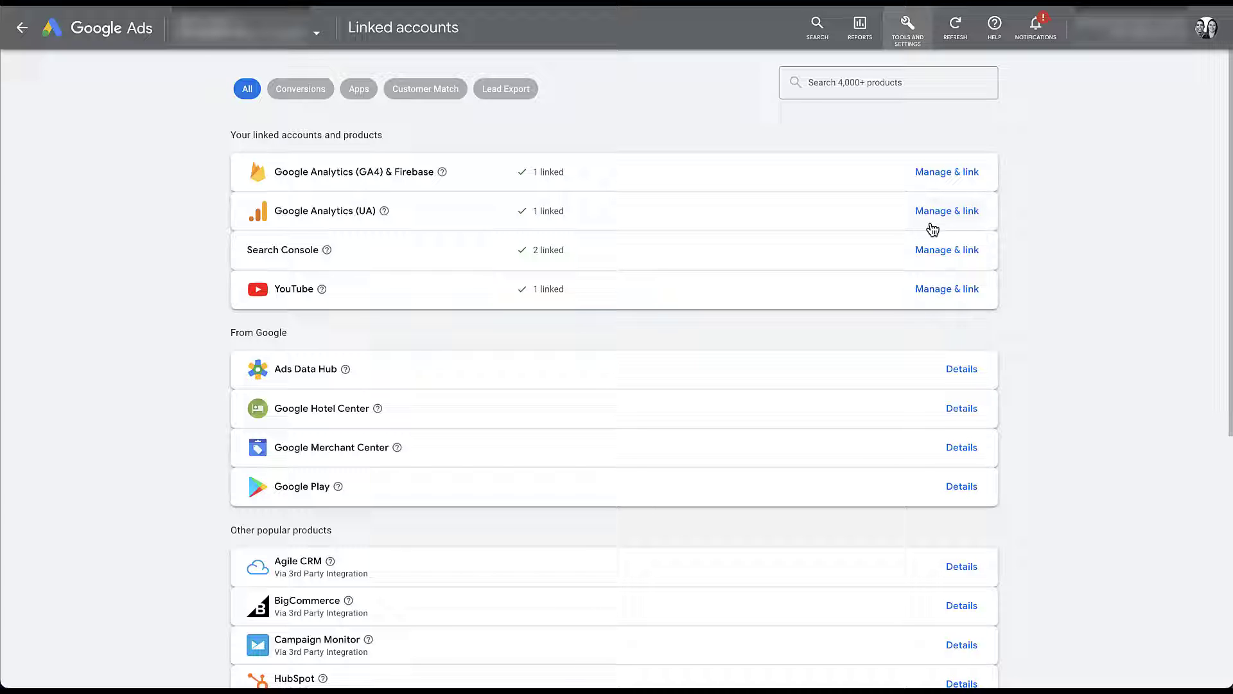
scroll(1072, 513, "down", 5)
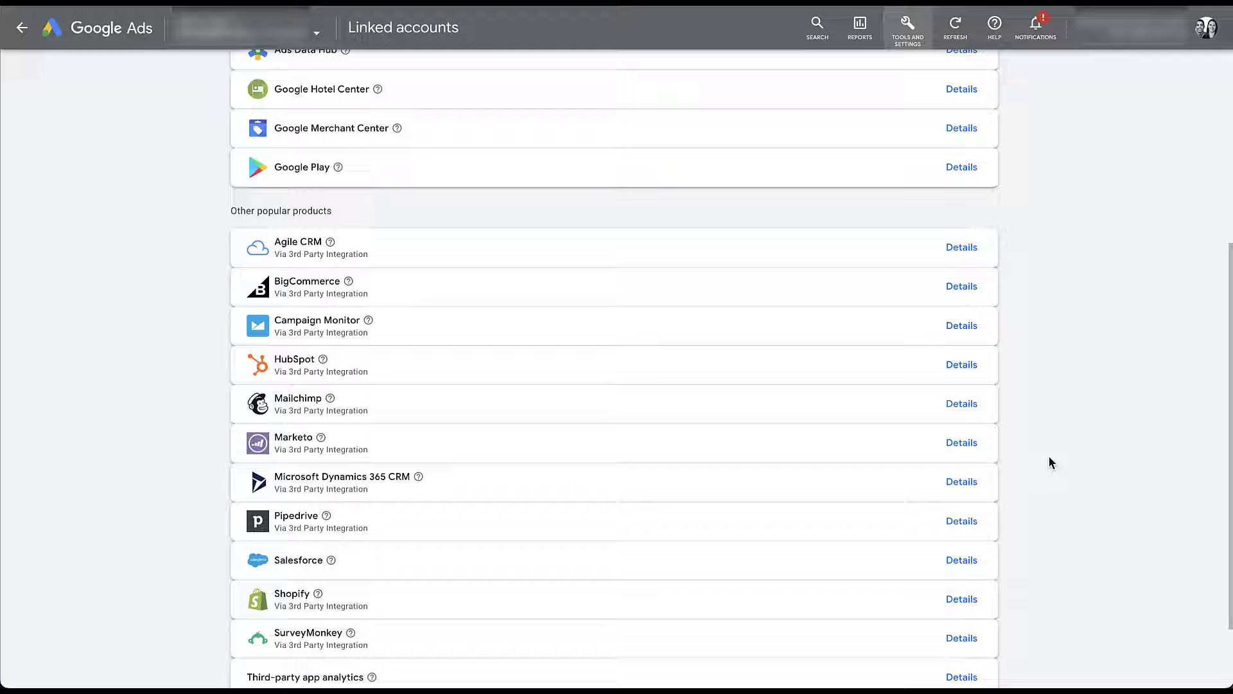
Open the HubSpot Details to see the Link HubSpot via Zapier dialog.
left_click(962, 365)
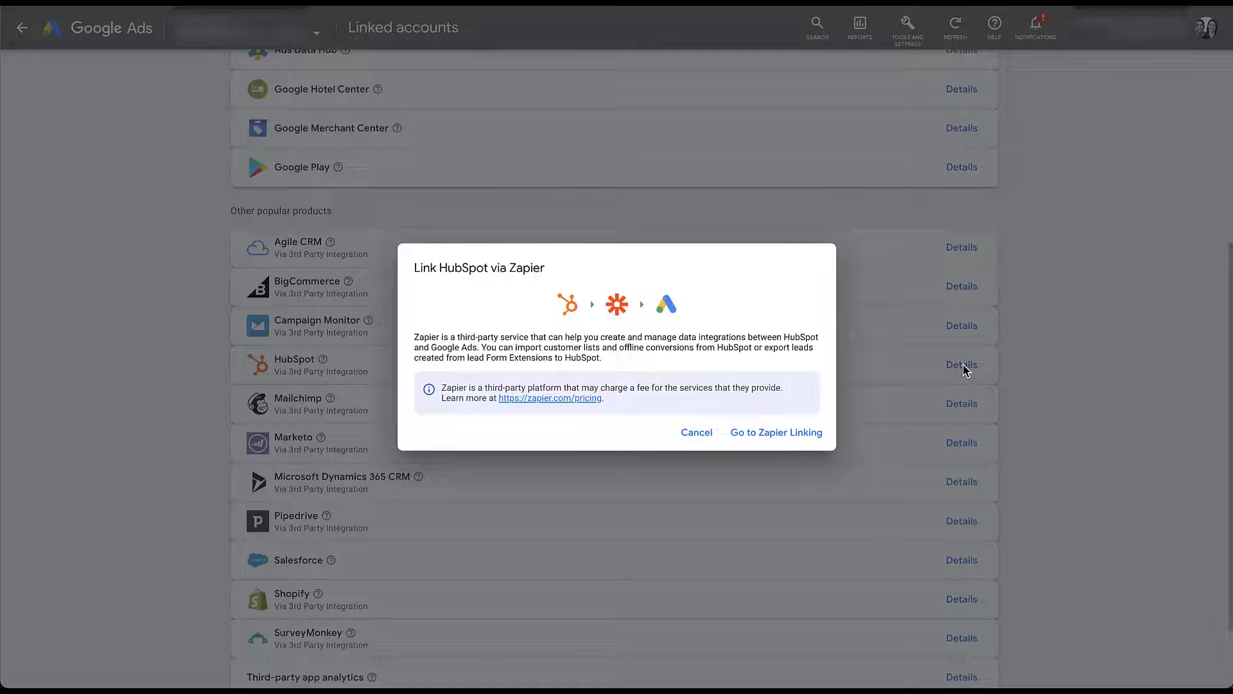
Cancel the Zapier dialog and open HubSpot's Marketing > Ads settings page.
left_click(689, 431)
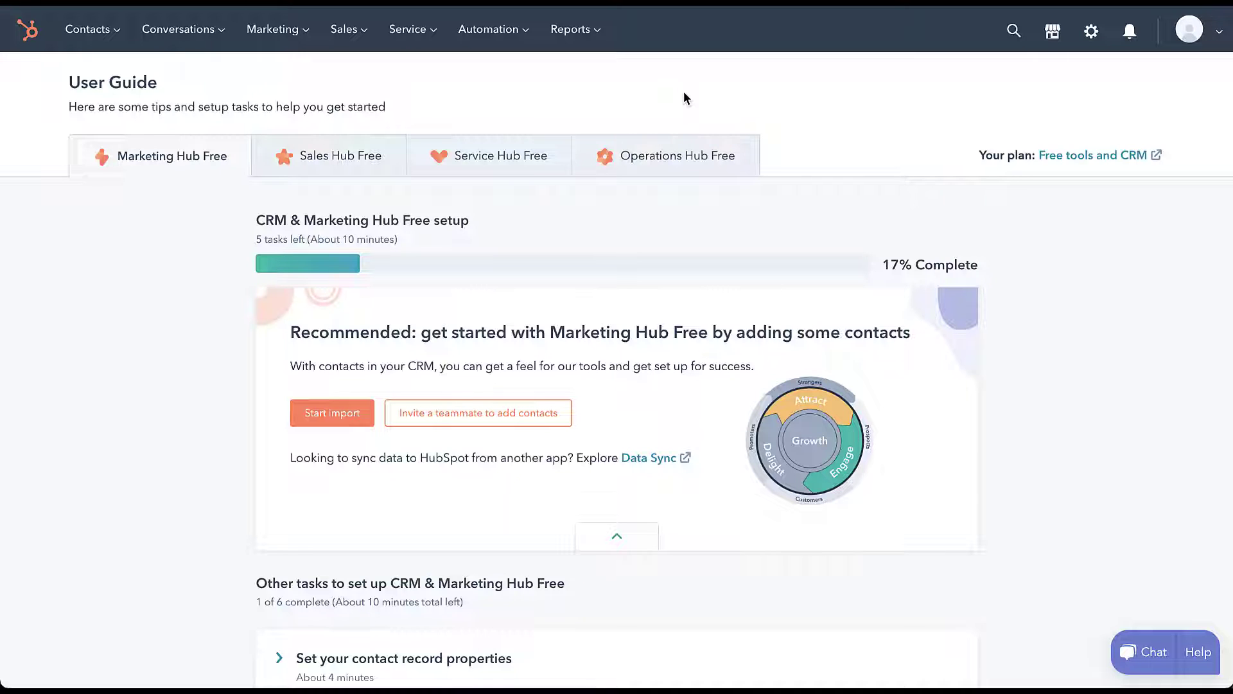
left_click(1091, 36)
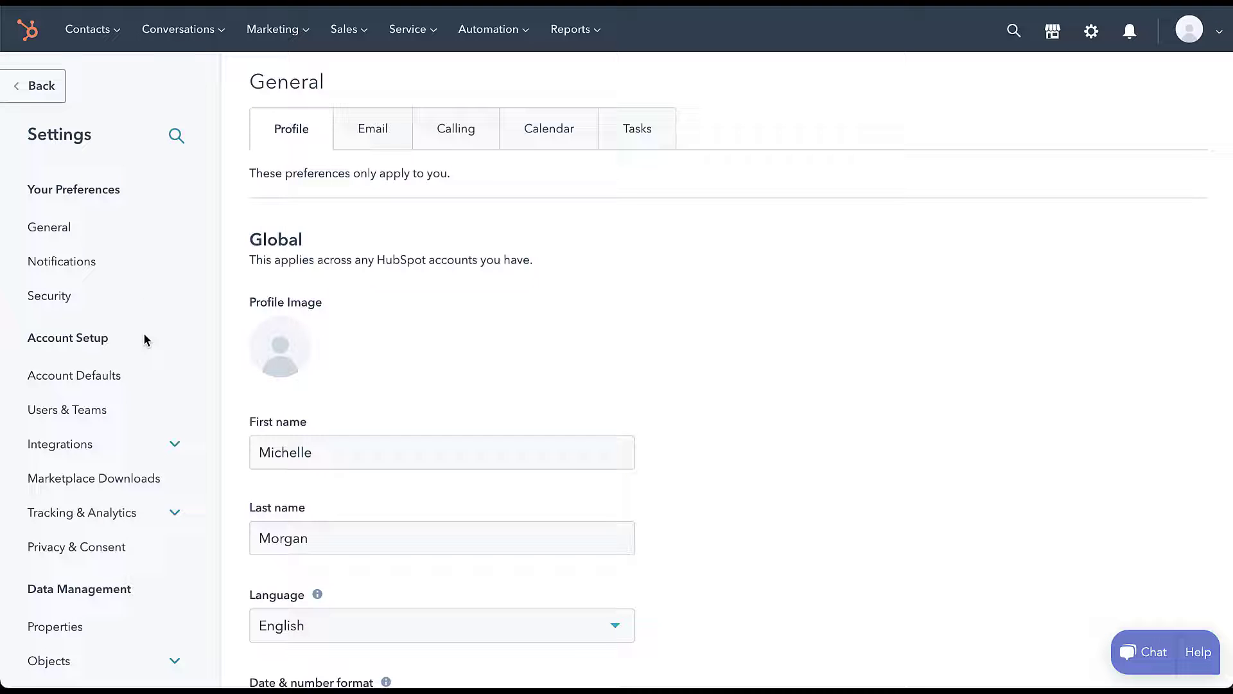
scroll(144, 334, "down", 5)
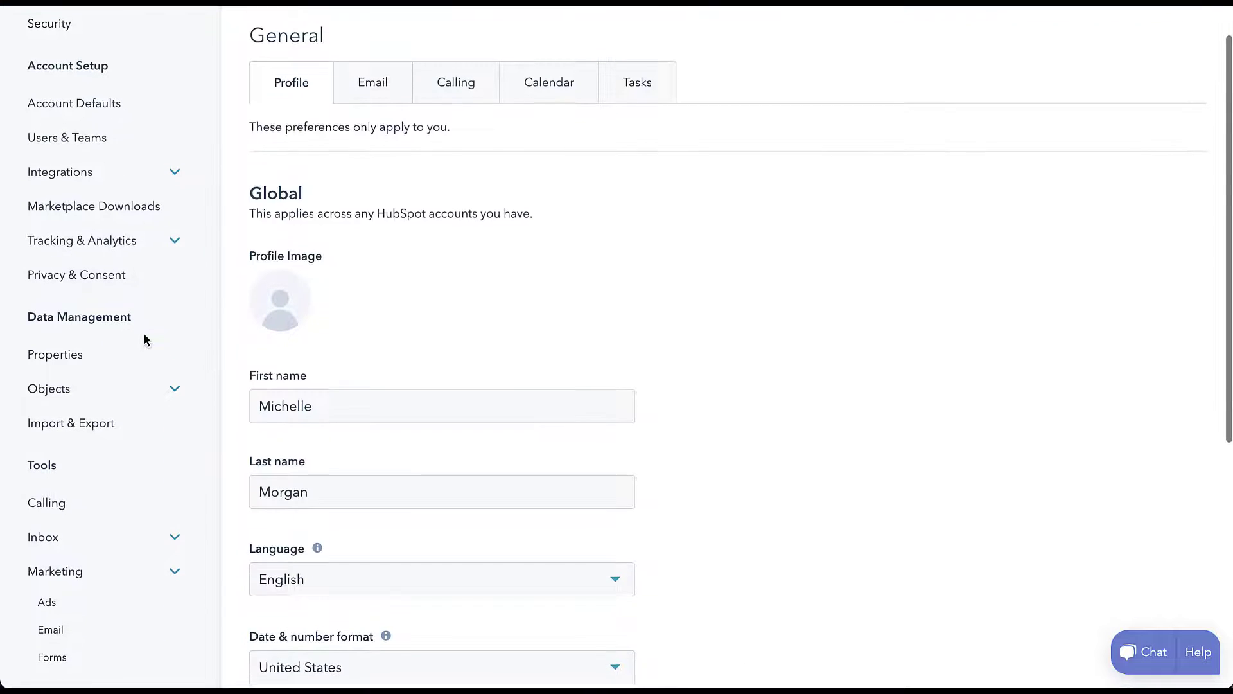
left_click(84, 616)
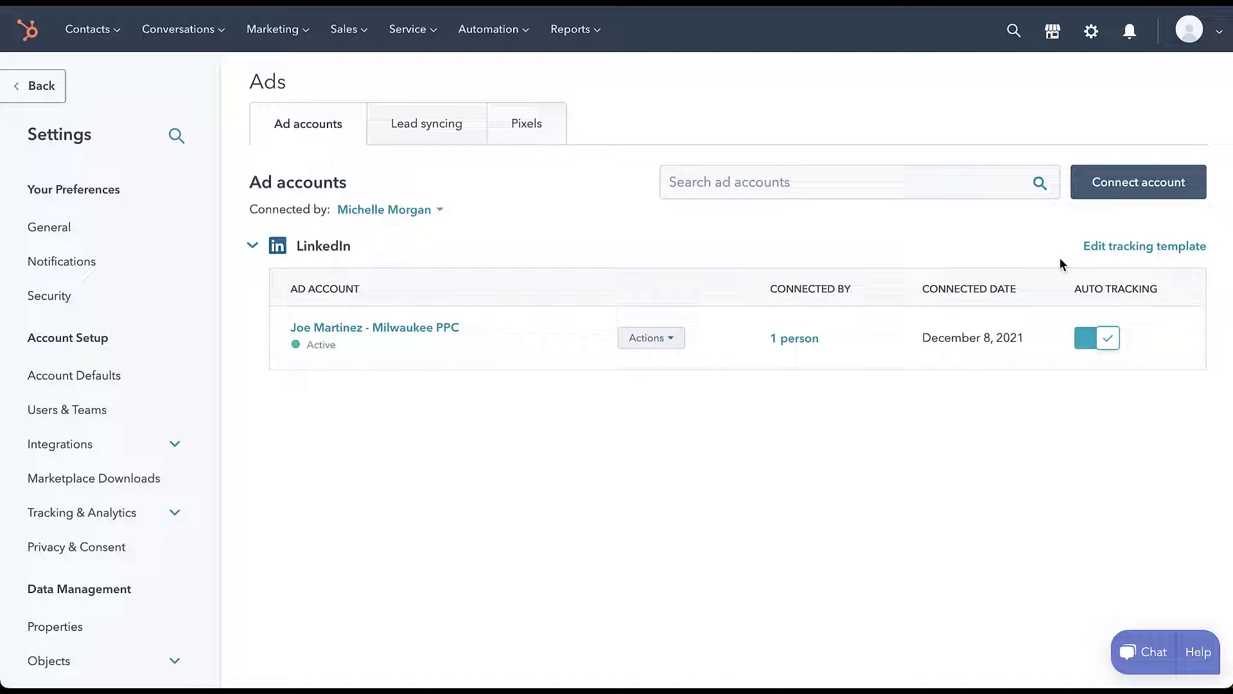
Connect a Google Ads account, signing in with the existing Google account and allowing HubSpot access.
left_click(1143, 192)
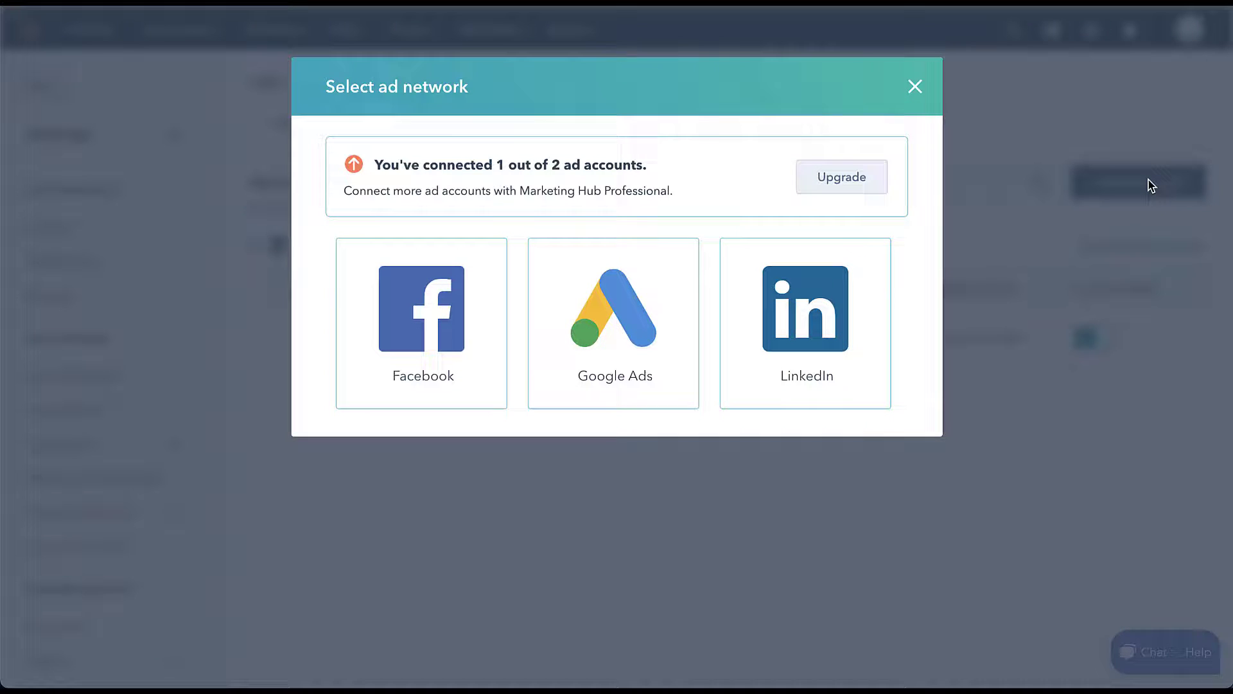
left_click(633, 349)
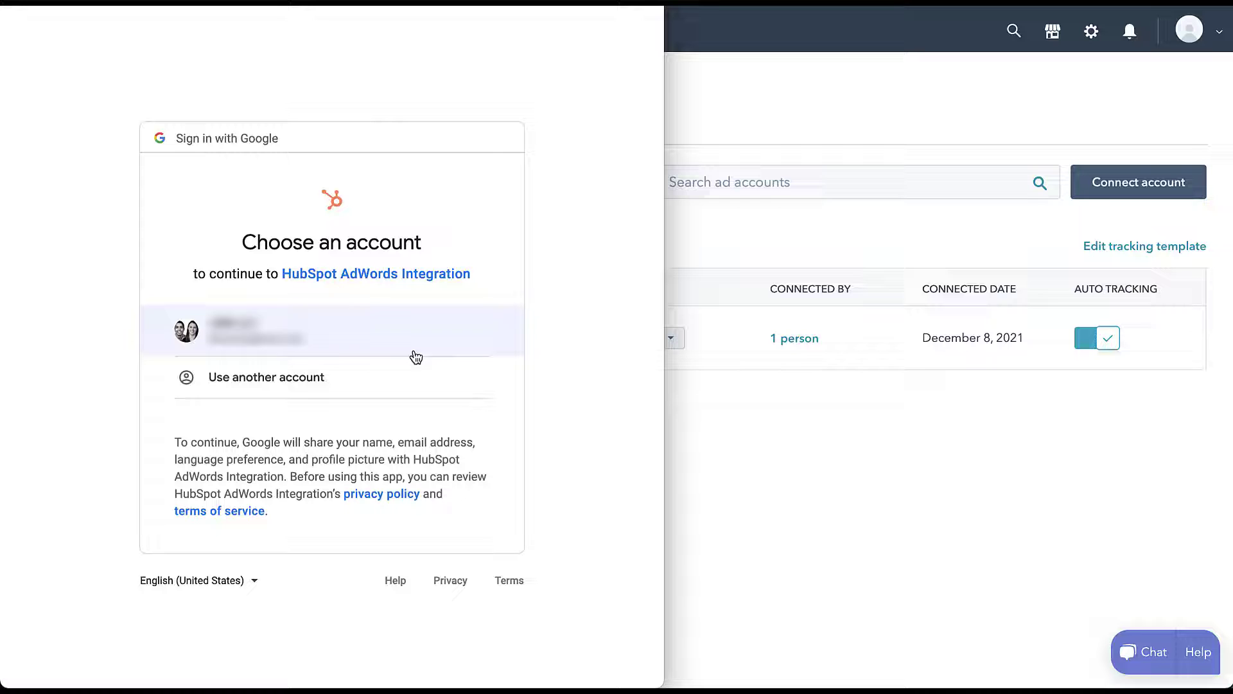
left_click(277, 346)
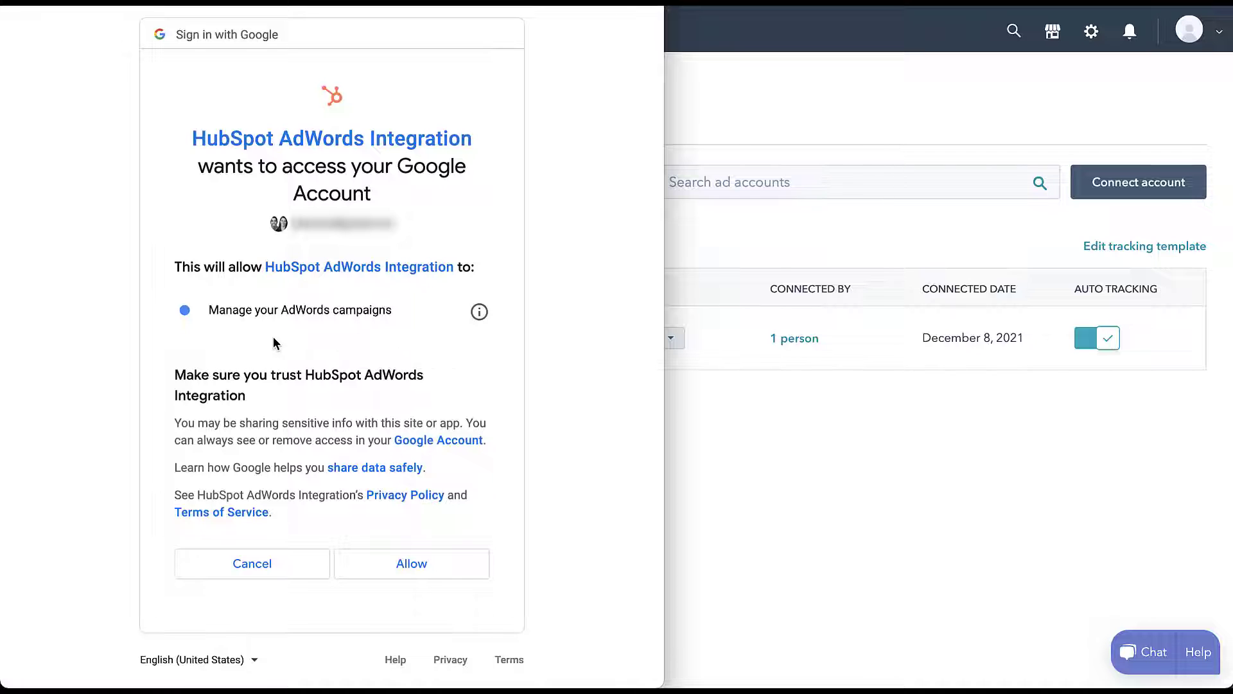
left_click(367, 569)
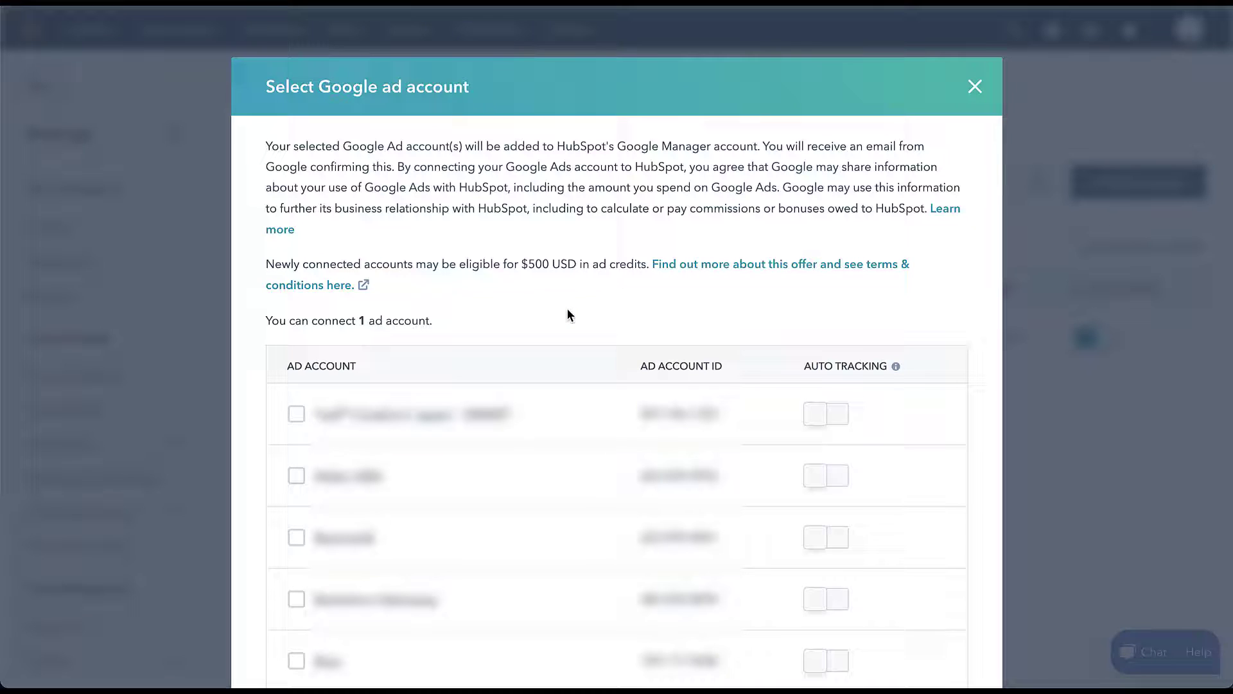
Select the Paid Media Pros ad account in the dialog and connect it.
scroll(567, 315, "down", 2)
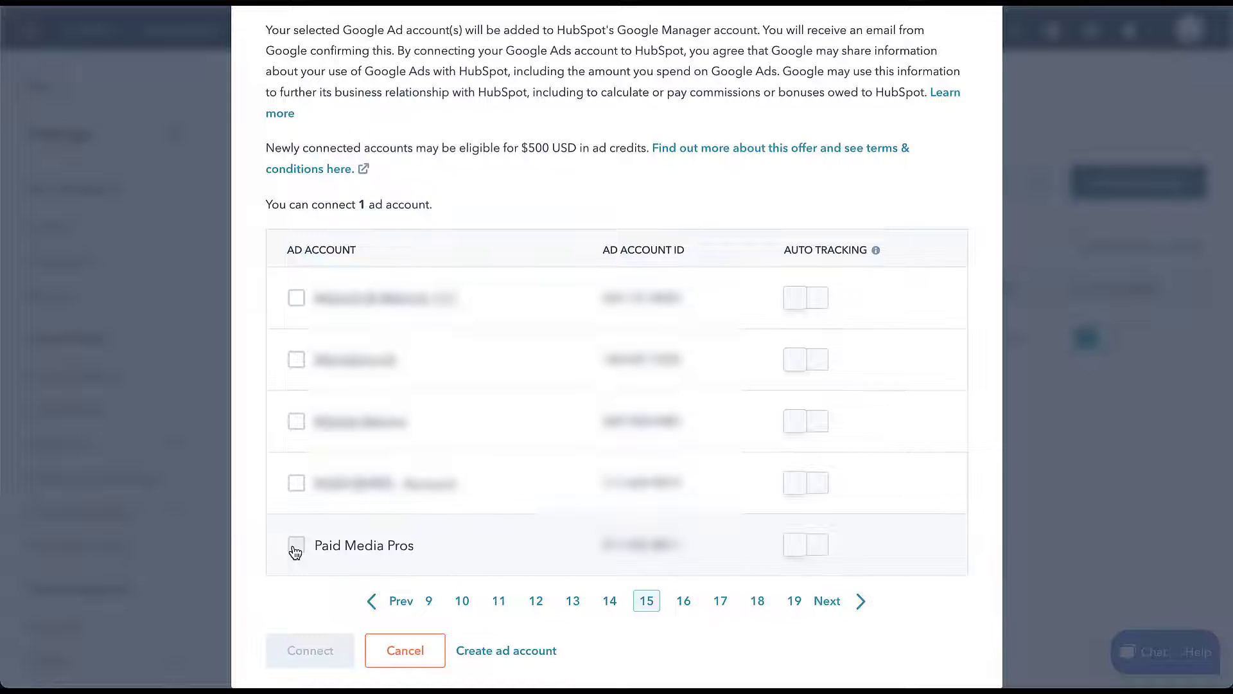
left_click(295, 547)
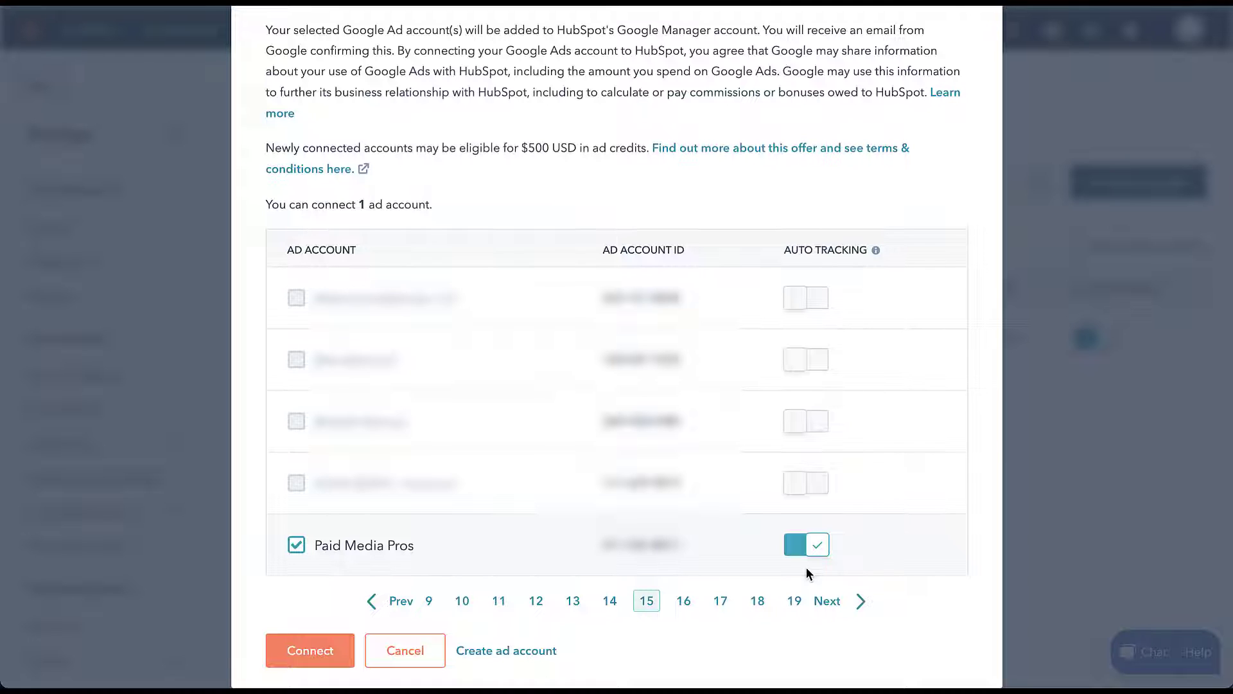
left_click(310, 648)
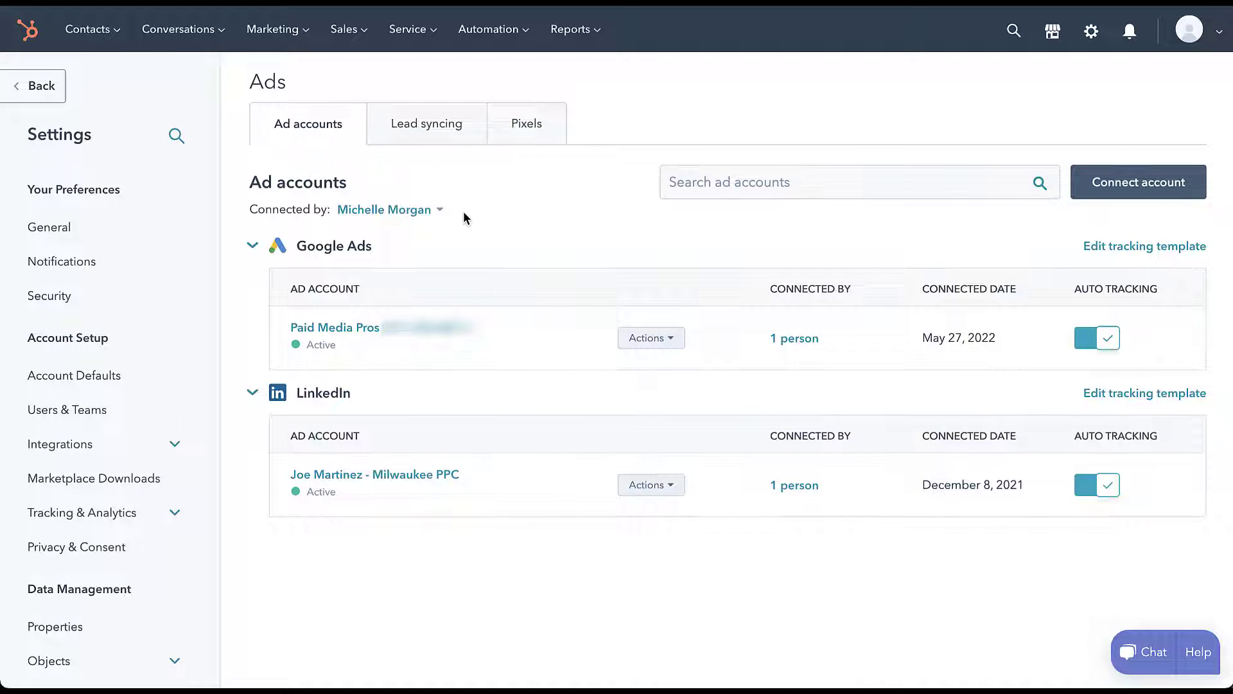
On the Lead syncing tab, link Google Ads with the Paid Media Pros account and save.
left_click(428, 142)
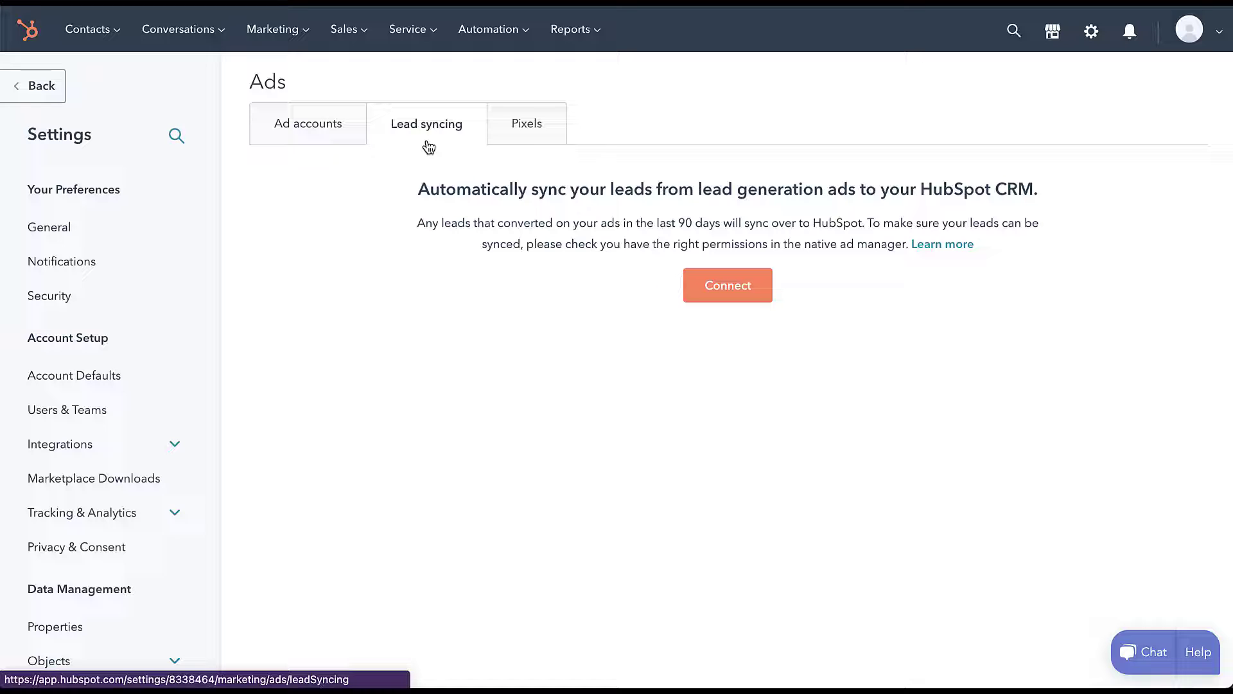
left_click(714, 299)
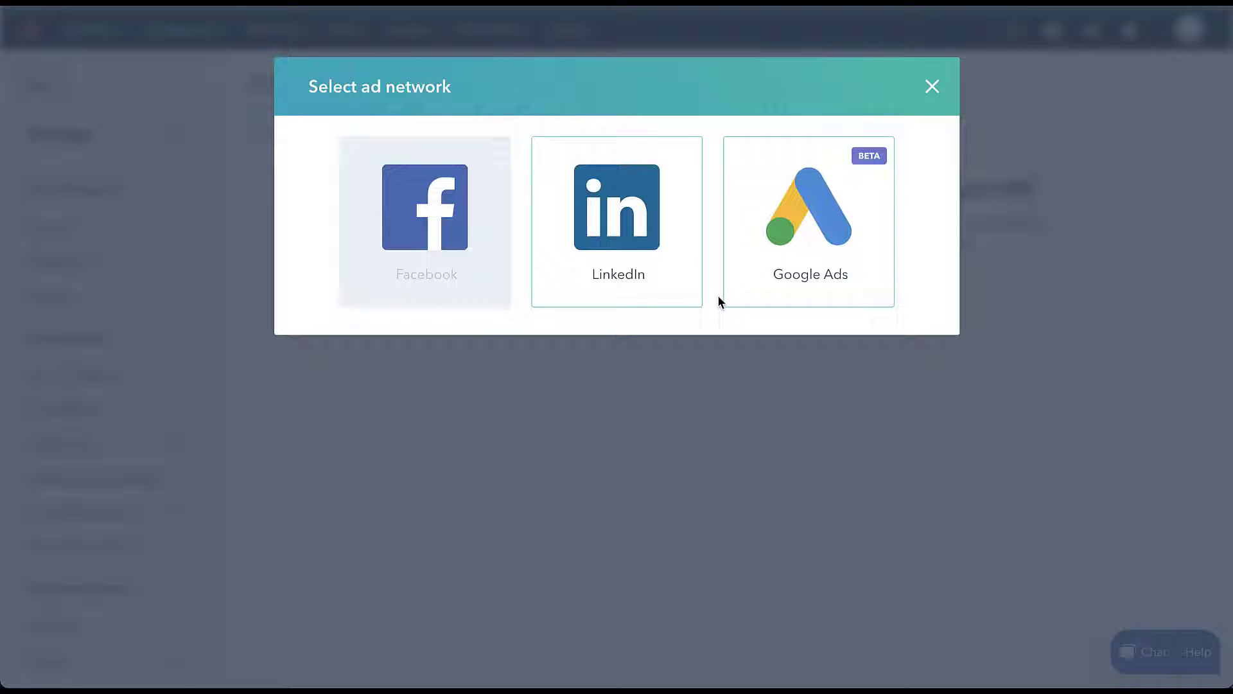
left_click(811, 293)
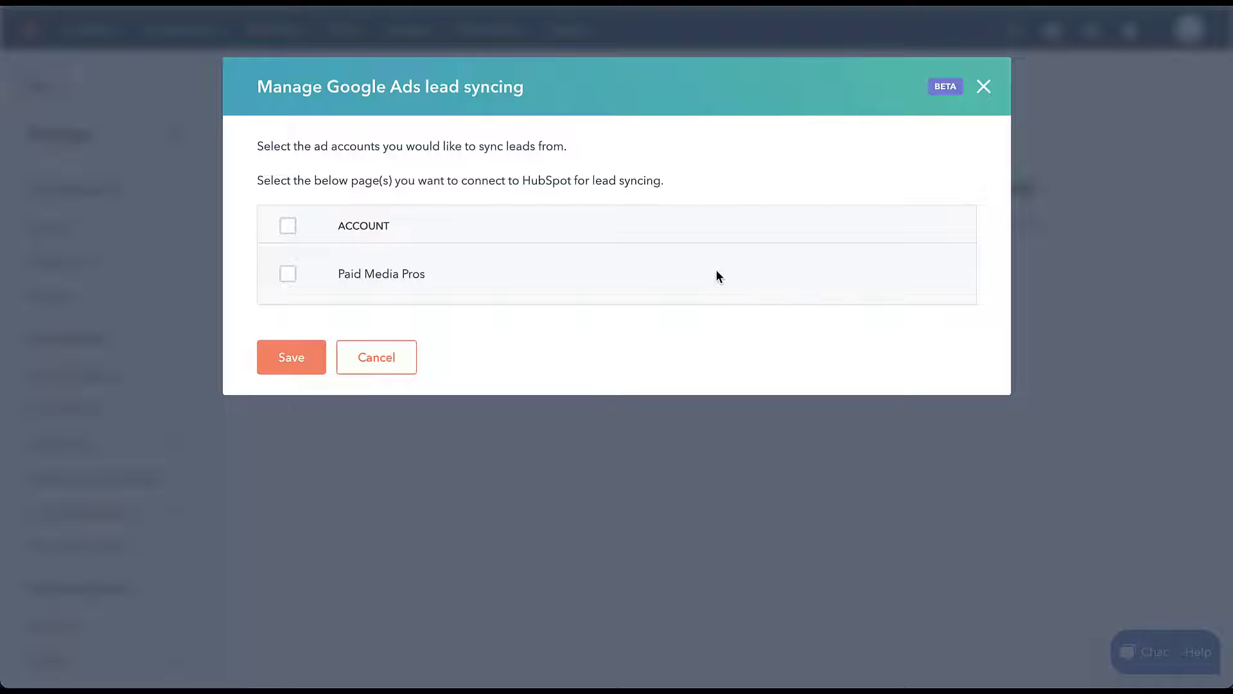
left_click(287, 274)
left_click(292, 358)
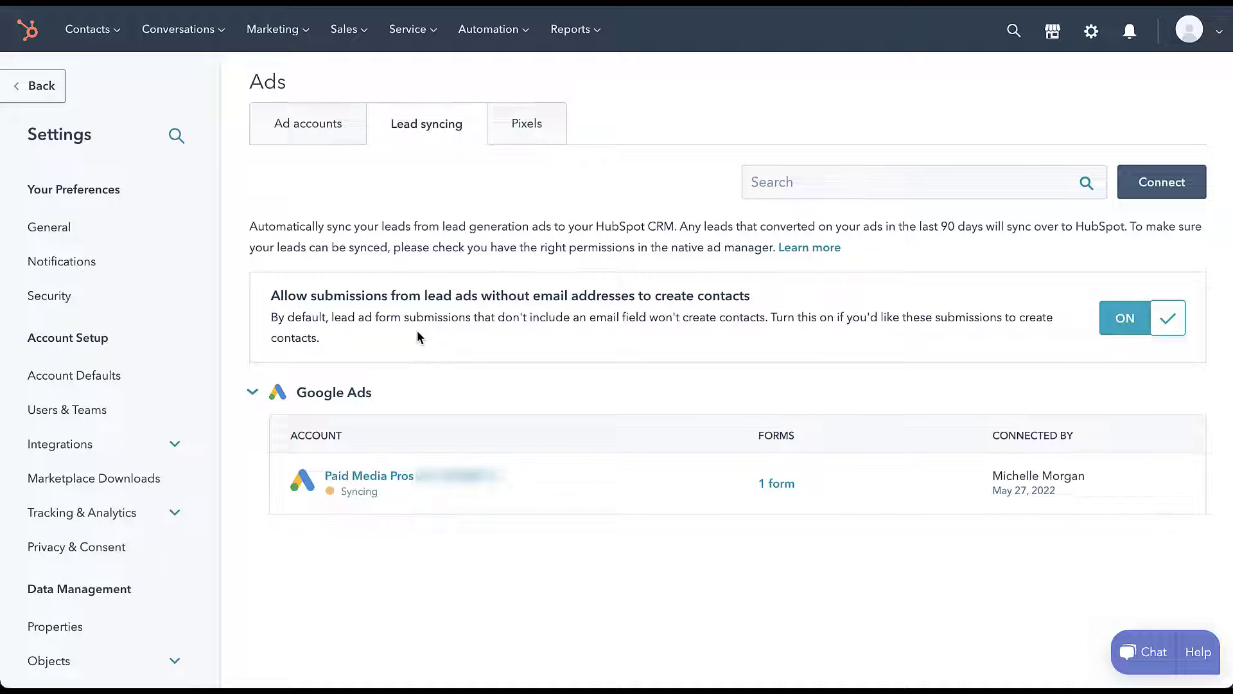
Bring up the '1 form' link in the Paid Media Pros row on the Lead syncing page.
mouse_move(529, 463)
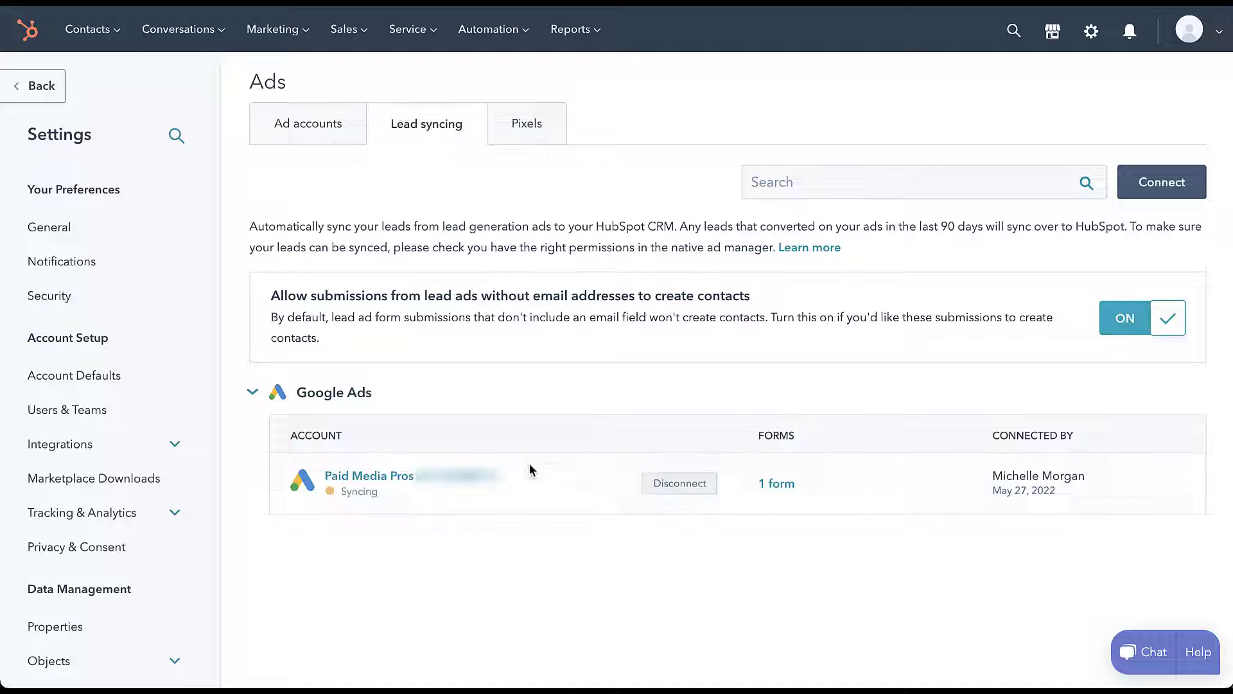
View the forms synced from Paid Media Pros, then close the Details panel.
left_click(778, 484)
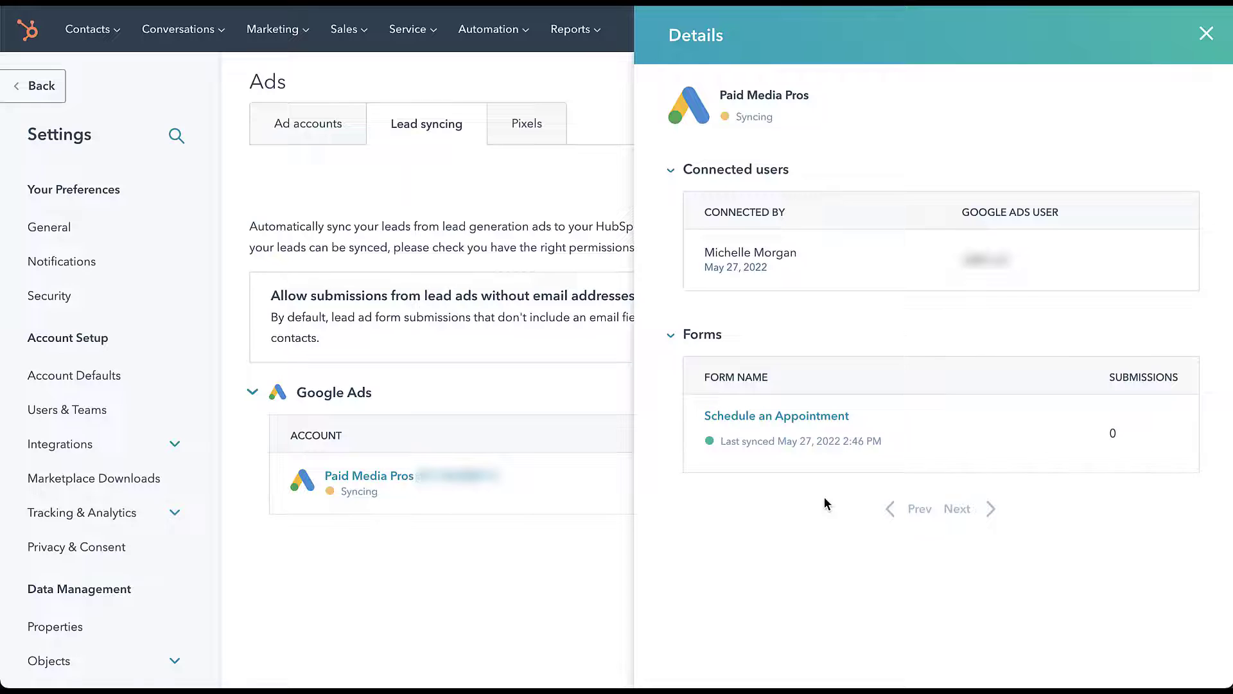
left_click(1206, 34)
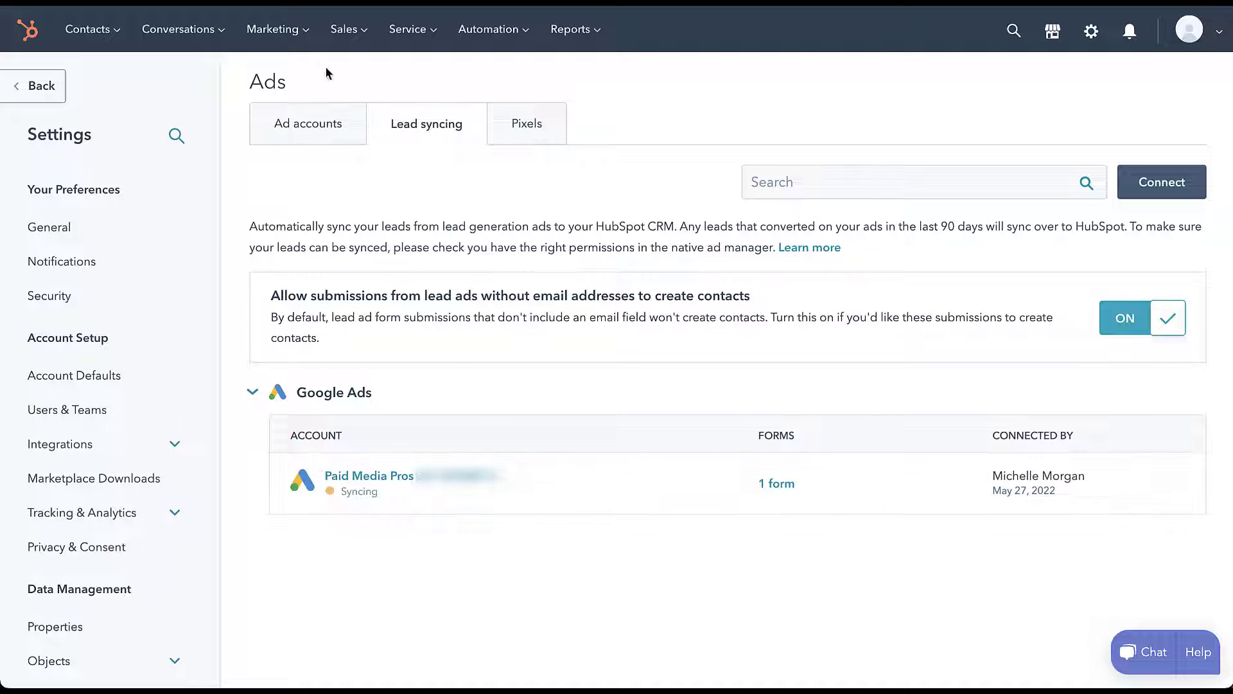
Go to Marketing > Ads and try creating a Contact list audience.
left_click(307, 36)
left_click(306, 90)
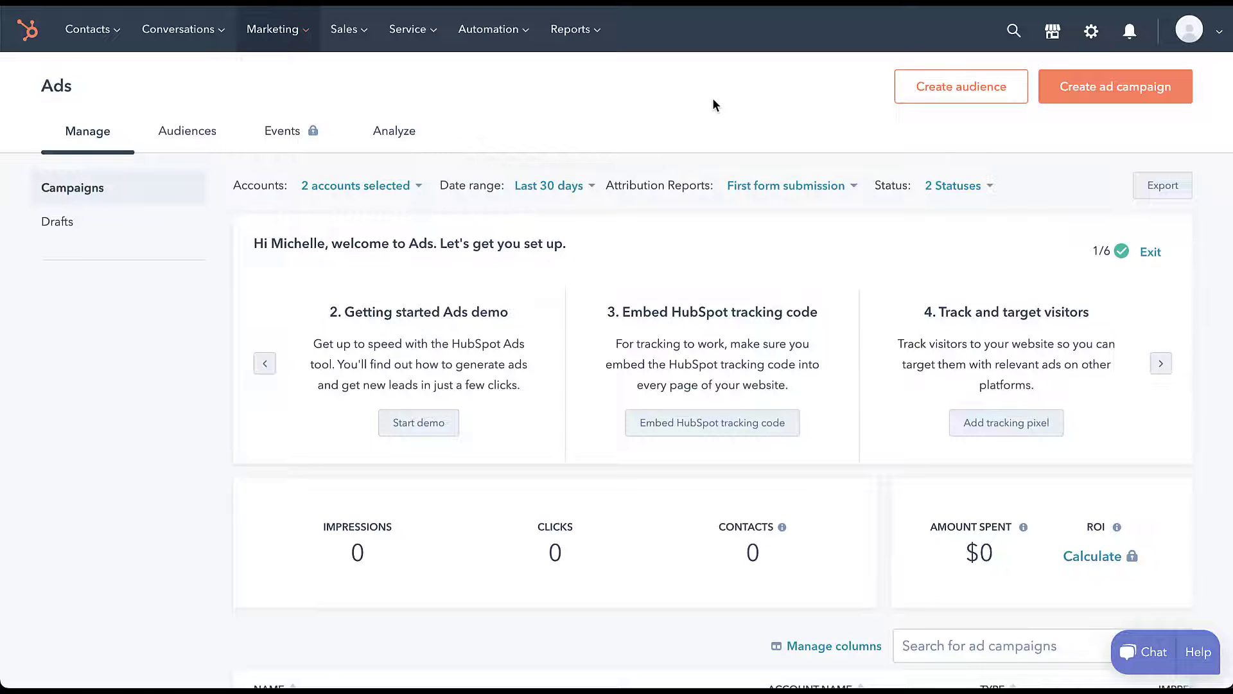
left_click(910, 100)
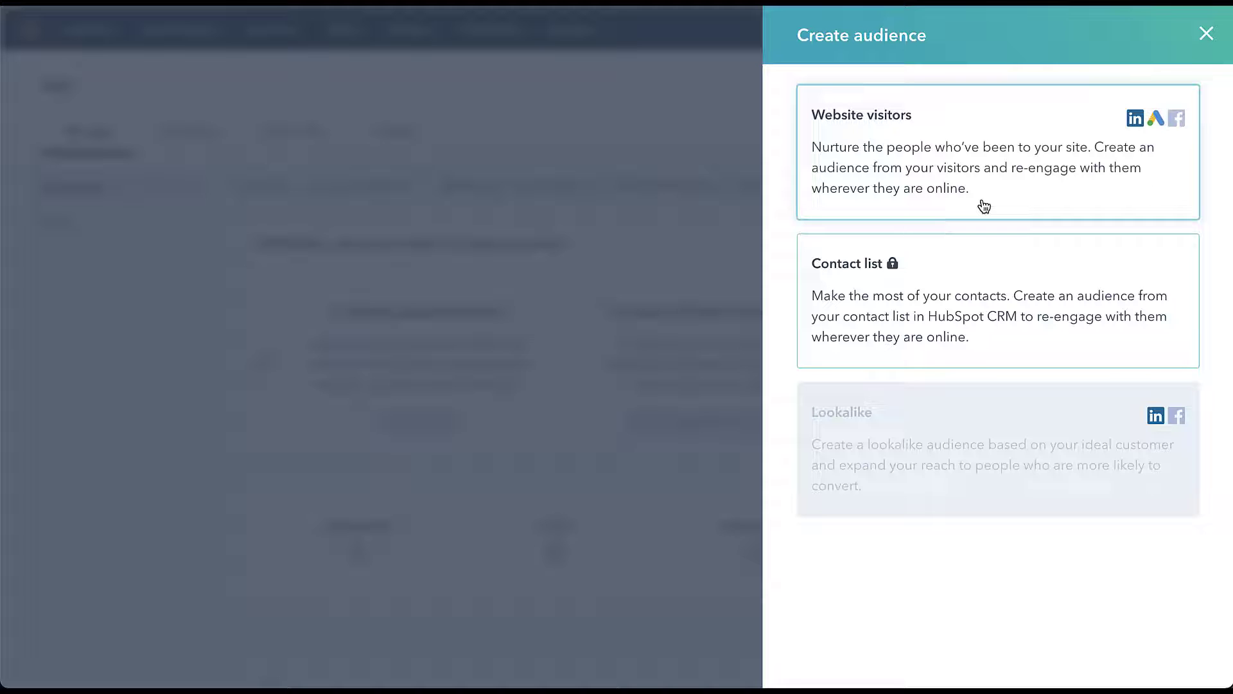
left_click(984, 278)
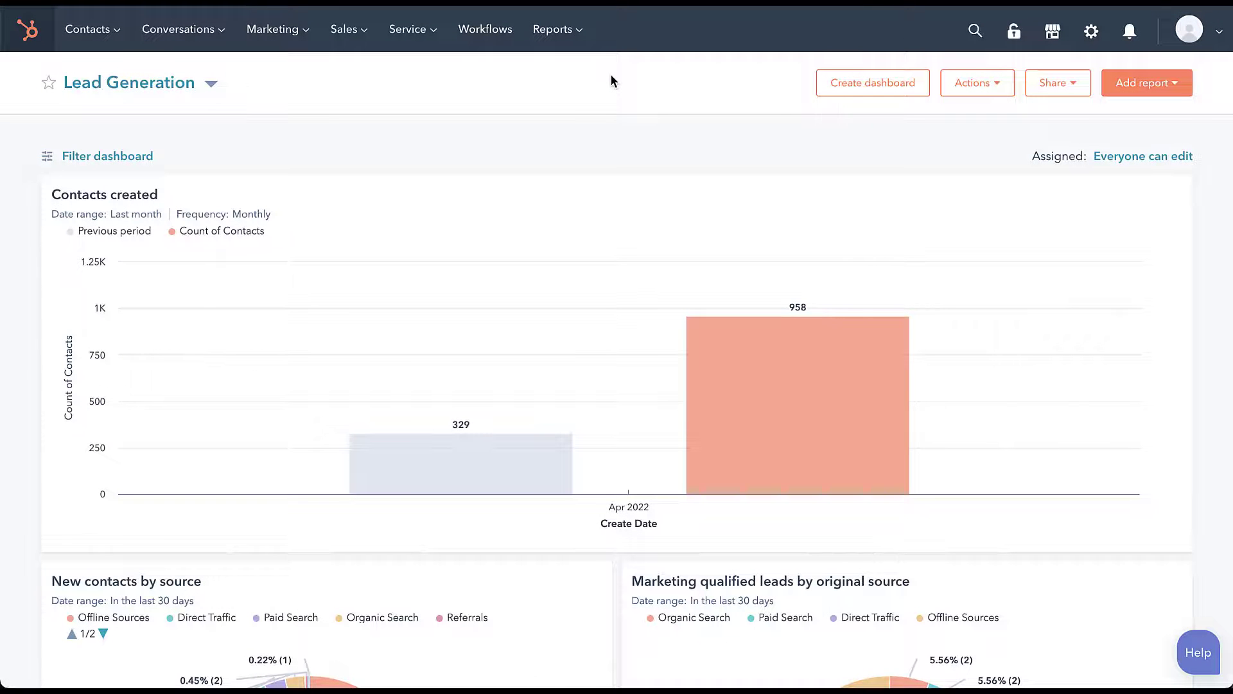
Return to Marketing > Ads and open the Create audience panel.
left_click(295, 37)
left_click(295, 90)
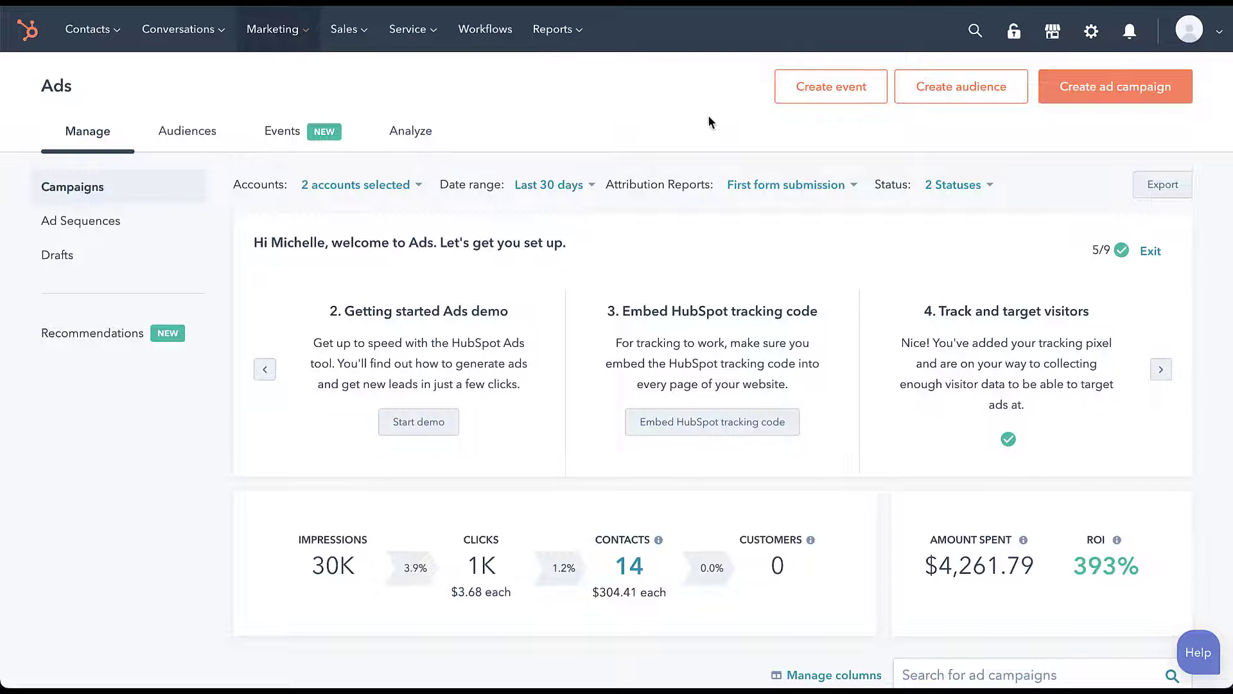
left_click(921, 101)
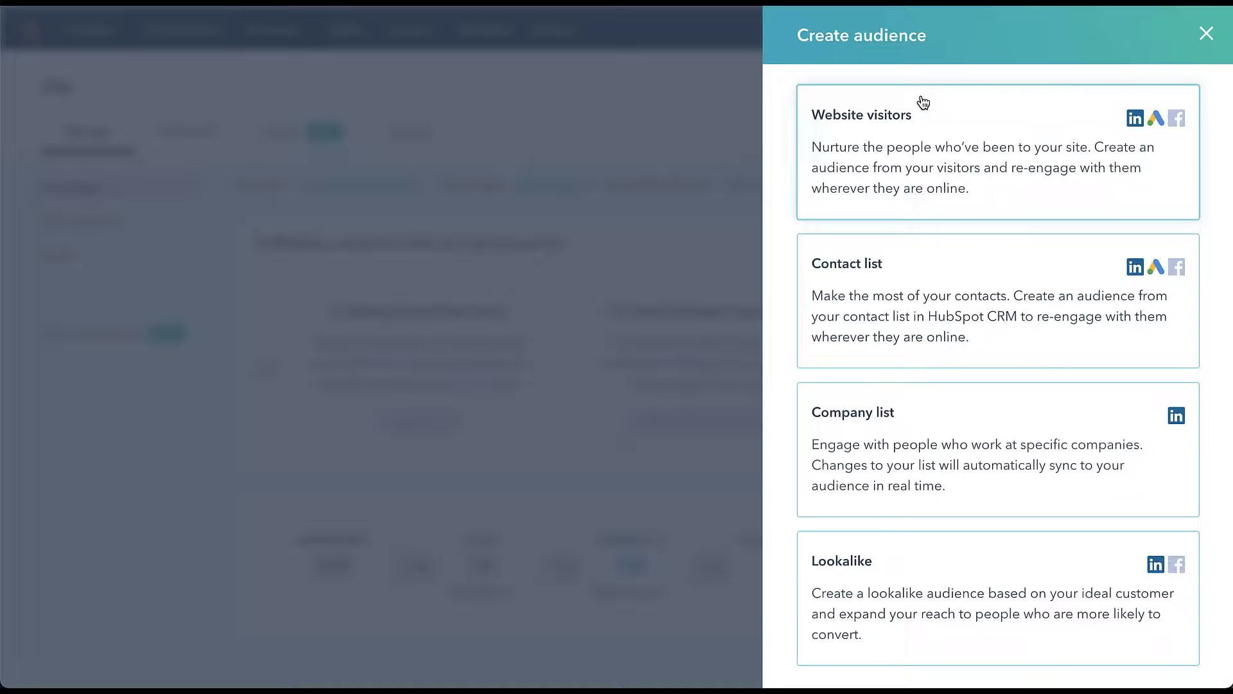
Build the audience from a contact list, certifying it isn't purchased or third-party (204 of 221 contacts).
left_click(982, 265)
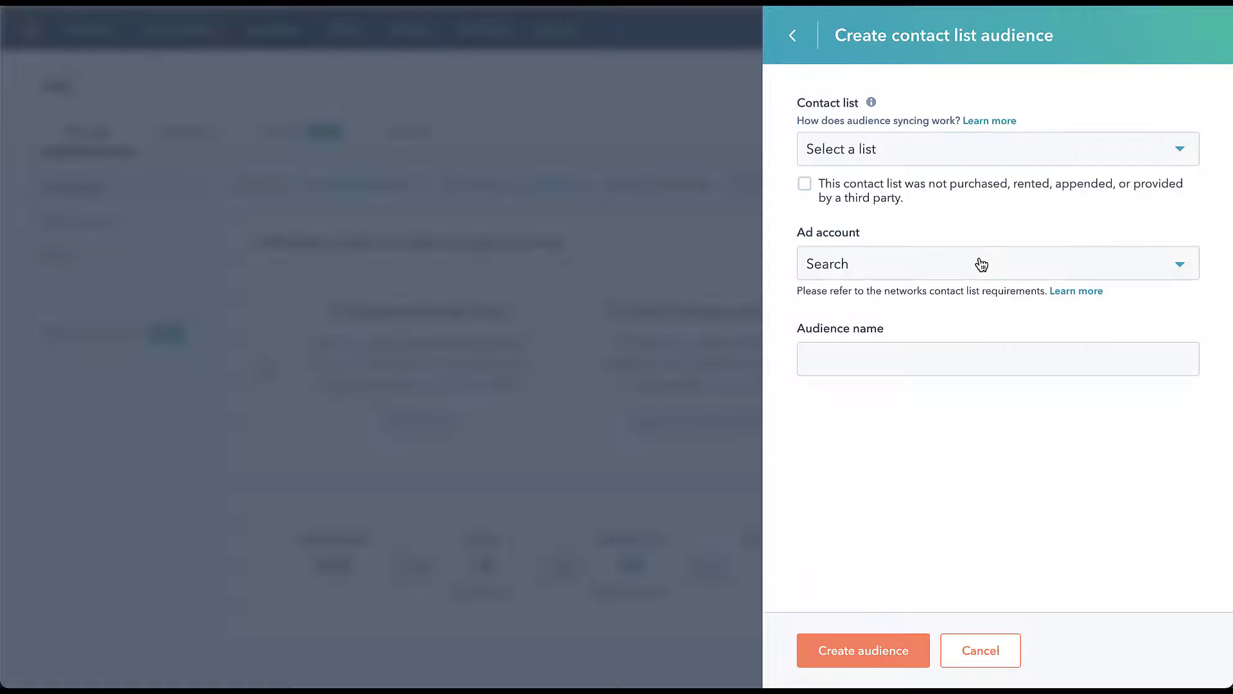
left_click(1180, 152)
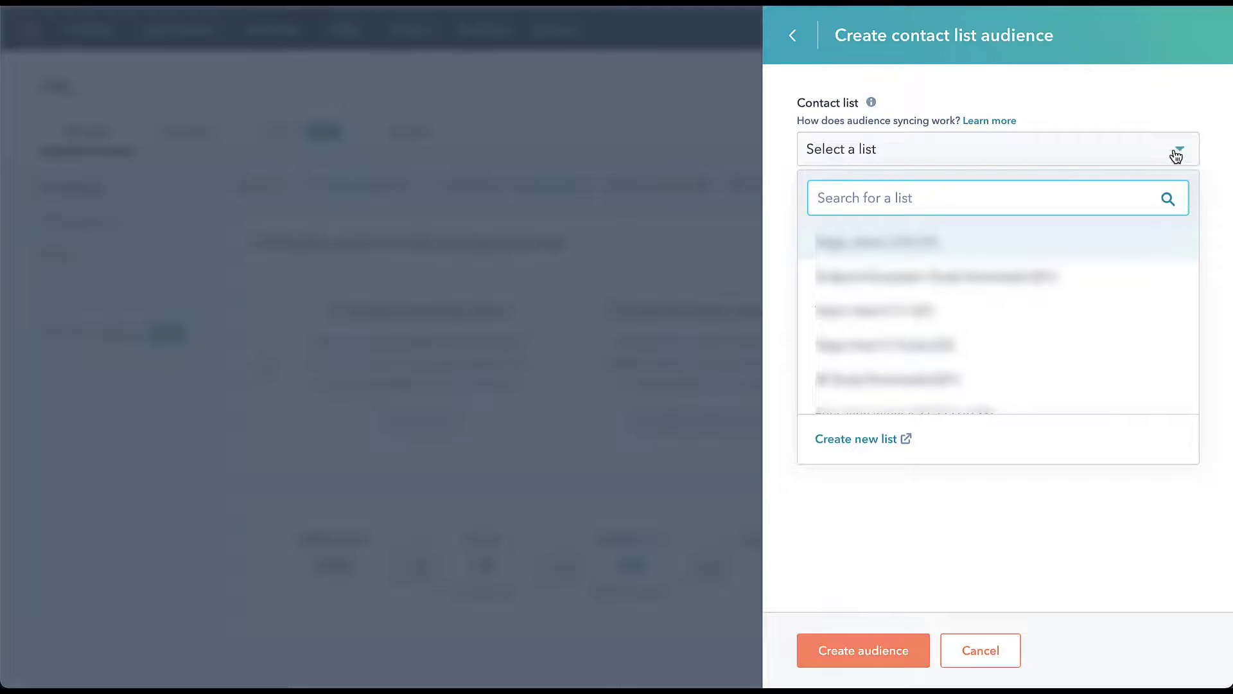
left_click(1068, 353)
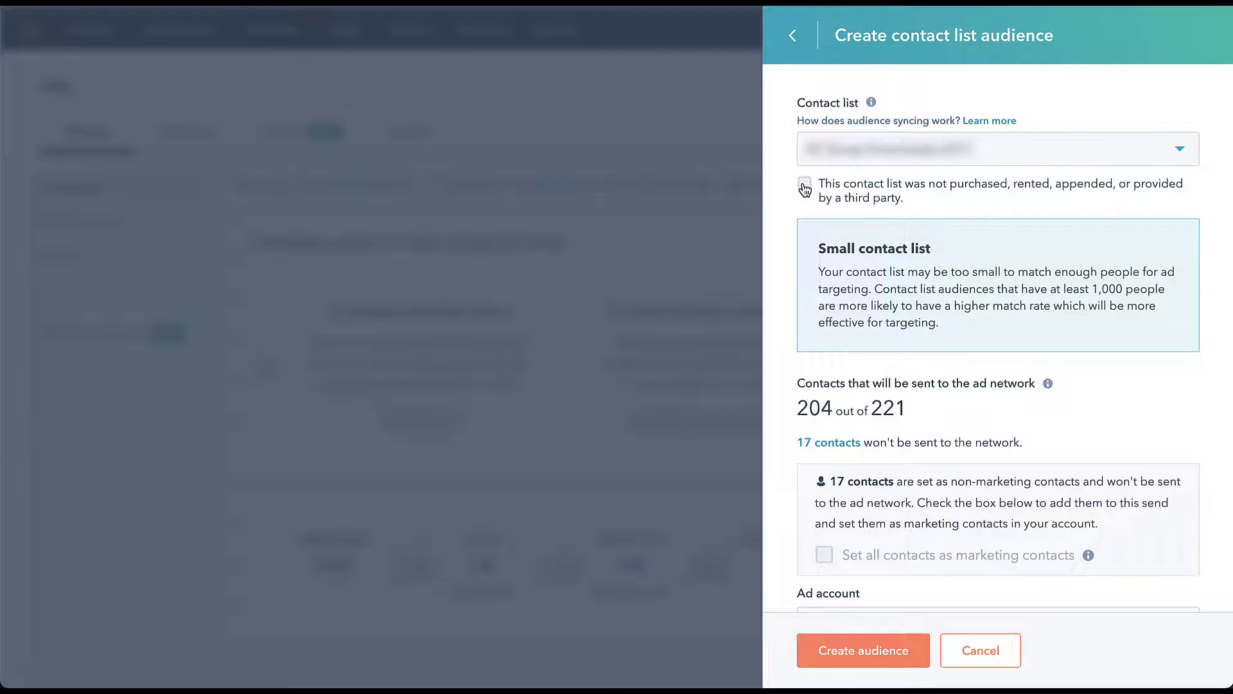
left_click(805, 187)
scroll(775, 345, "down", 2)
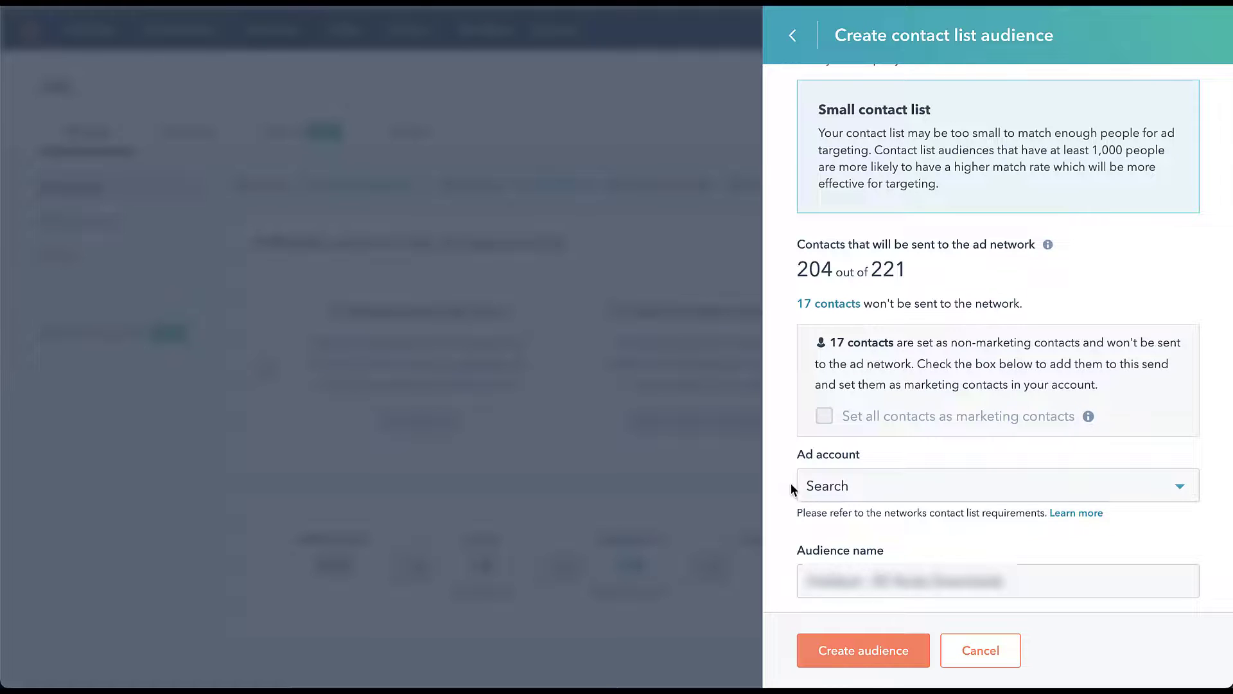
left_click(911, 486)
Cancel the Create contact list audience panel to return to the Ads campaigns page.
left_click(1011, 654)
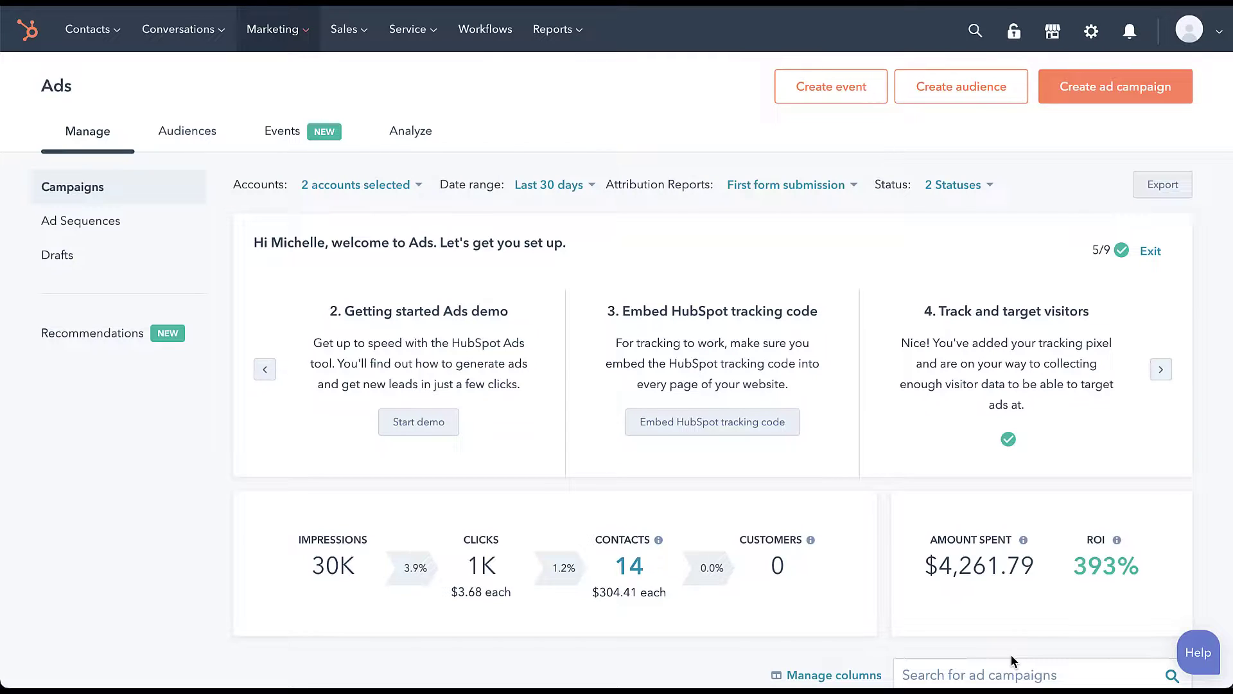